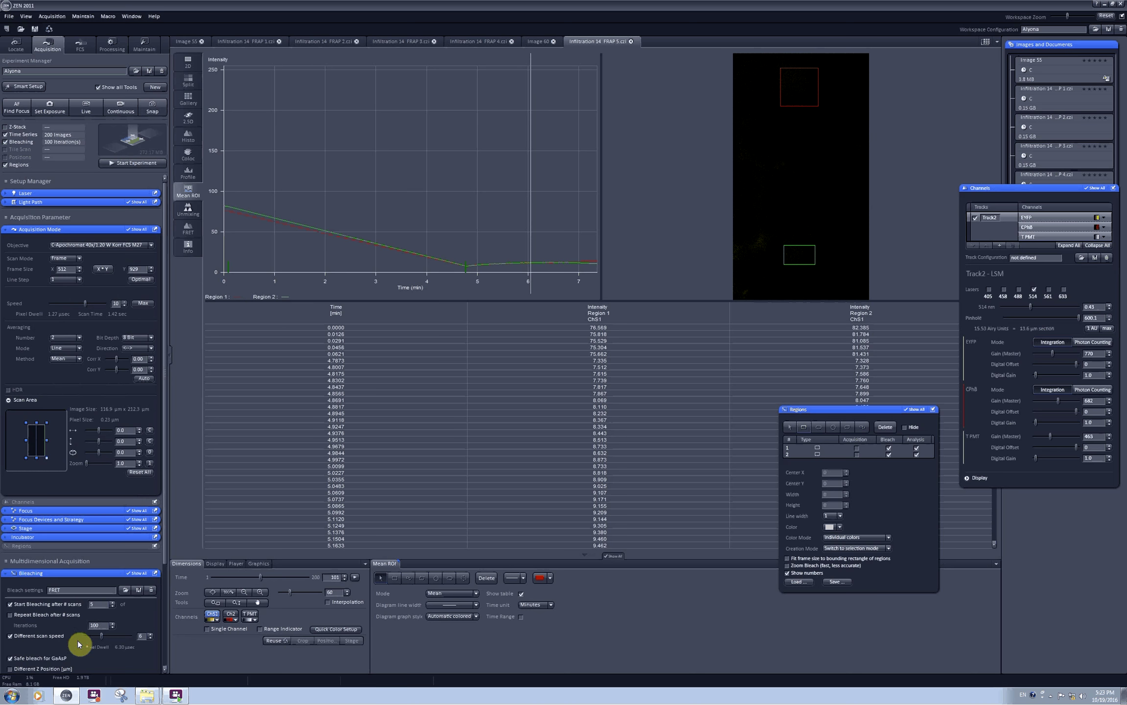
- Start a live scan and split the image into yellow, red, transmitted and merged panels
click(86, 110)
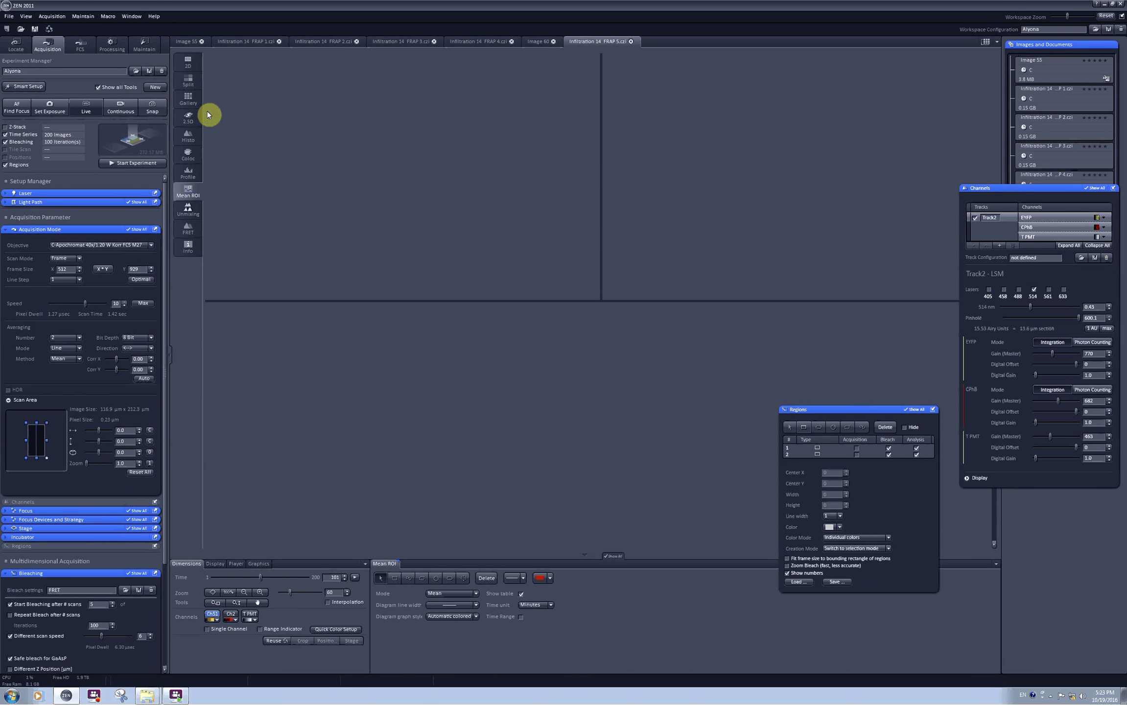
click(193, 81)
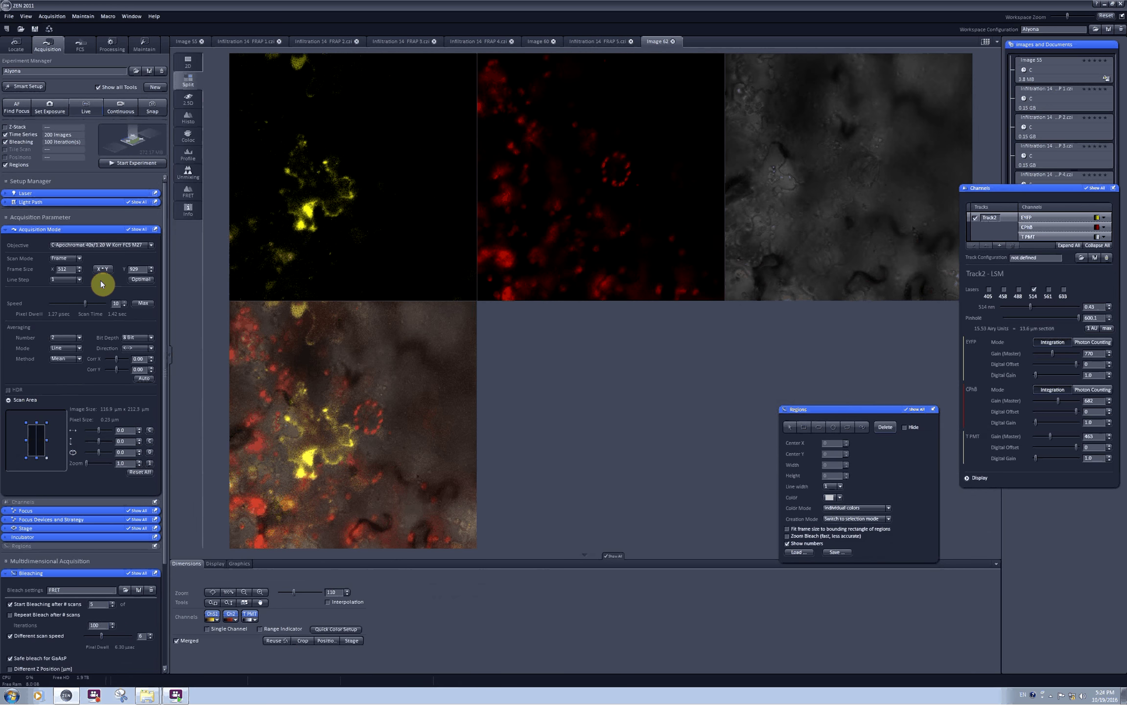
- Change the frame size from 512 × 512 to 6144 × 6144
click(103, 268)
click(112, 297)
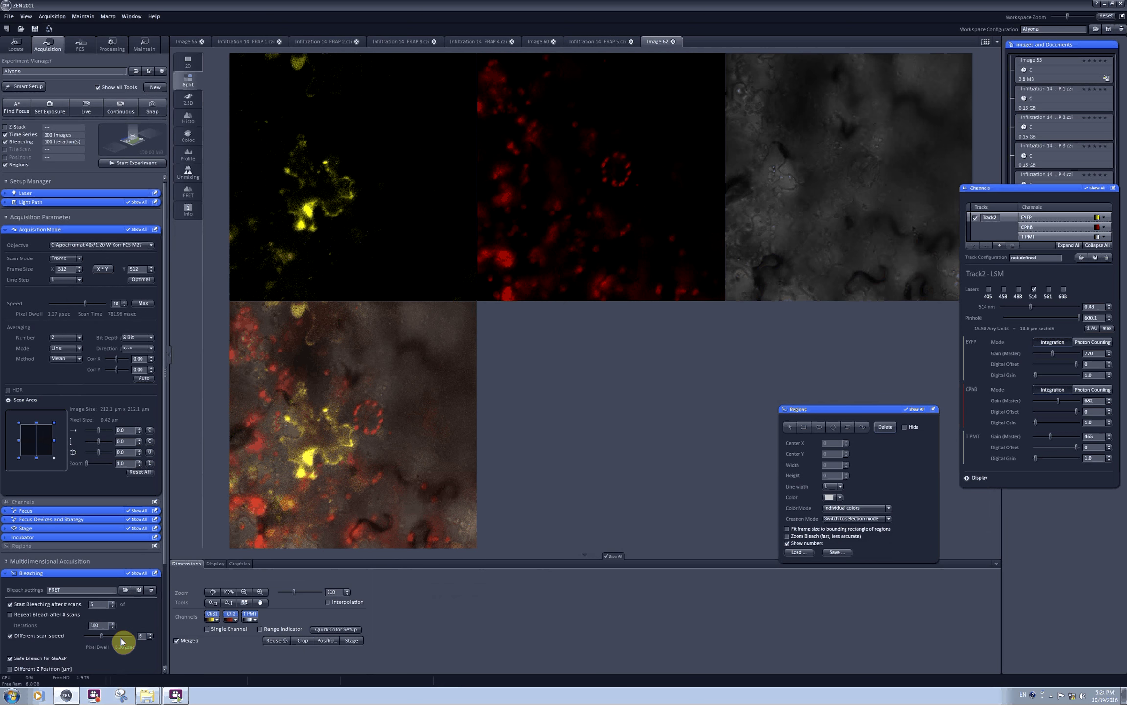
click(105, 271)
click(111, 330)
- Add a crop region and drag it left and down over the cells
click(303, 642)
drag(361, 157, 337, 172)
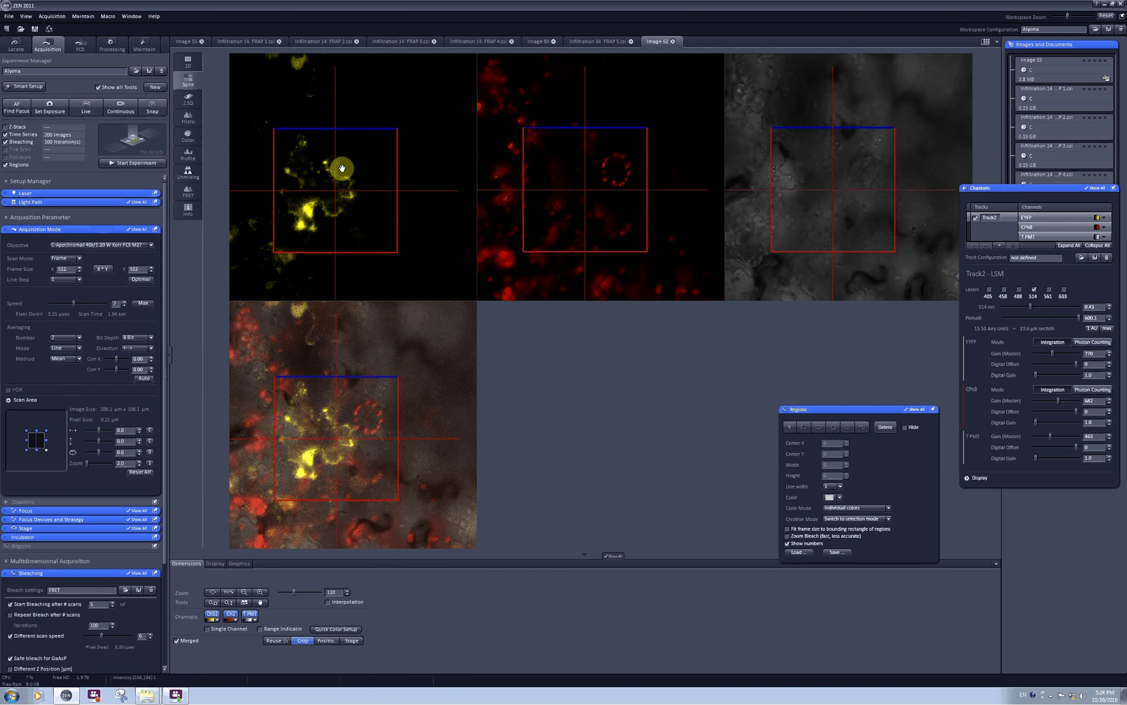